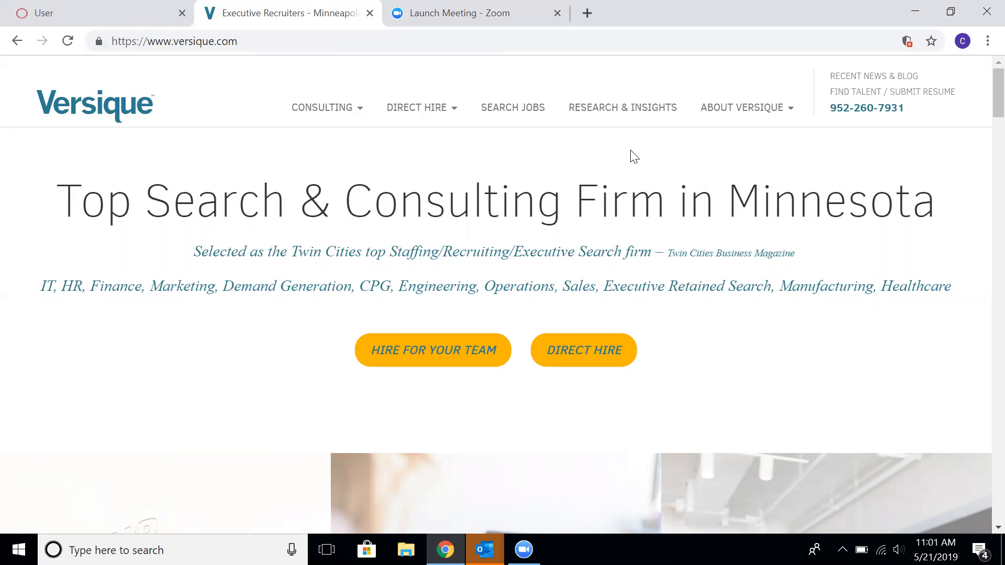
Open the timesheet entry login page from the Versique consultant portal
mouse_move(761, 116)
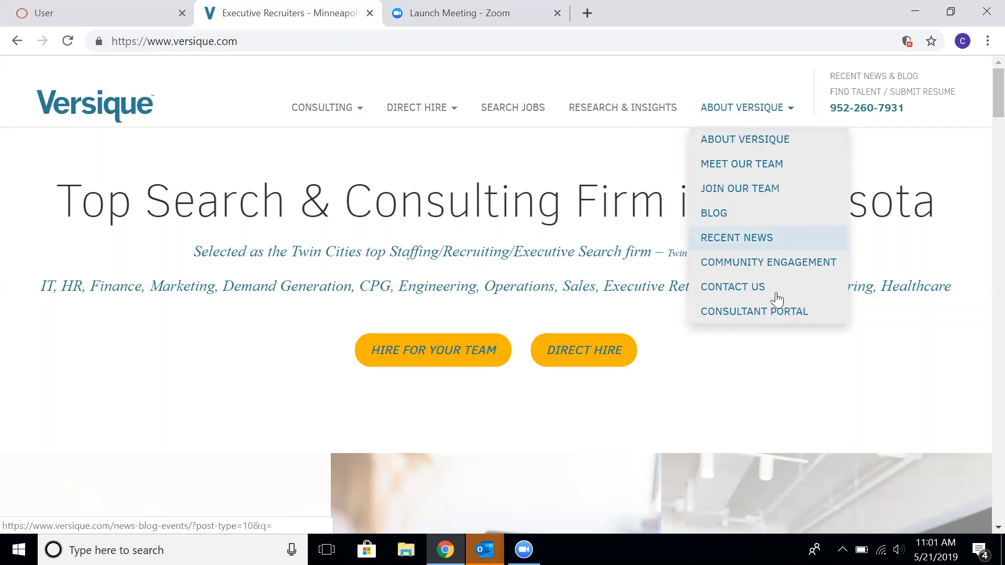
click(773, 313)
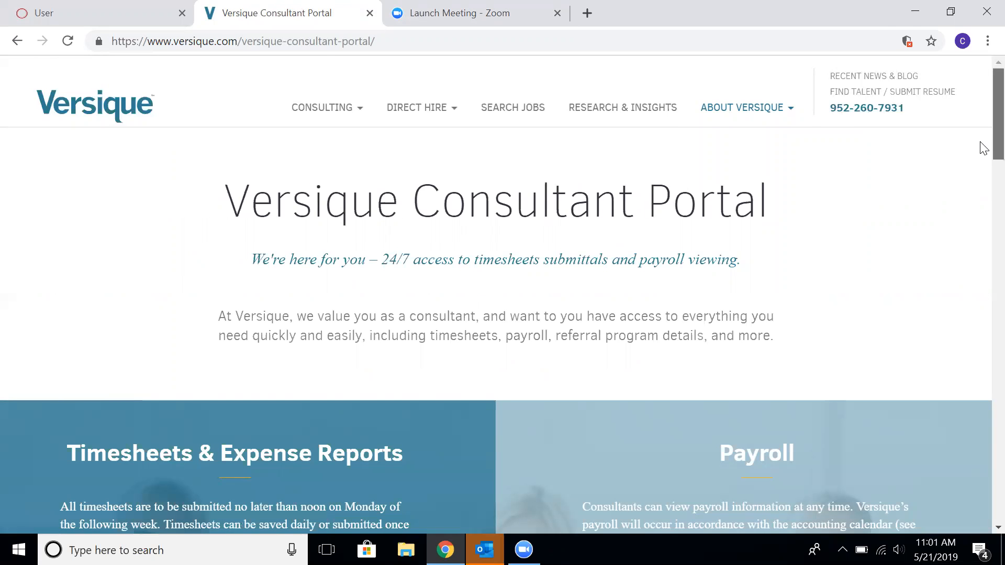
scroll(983, 167, down, 4)
scroll(983, 188, down, 1)
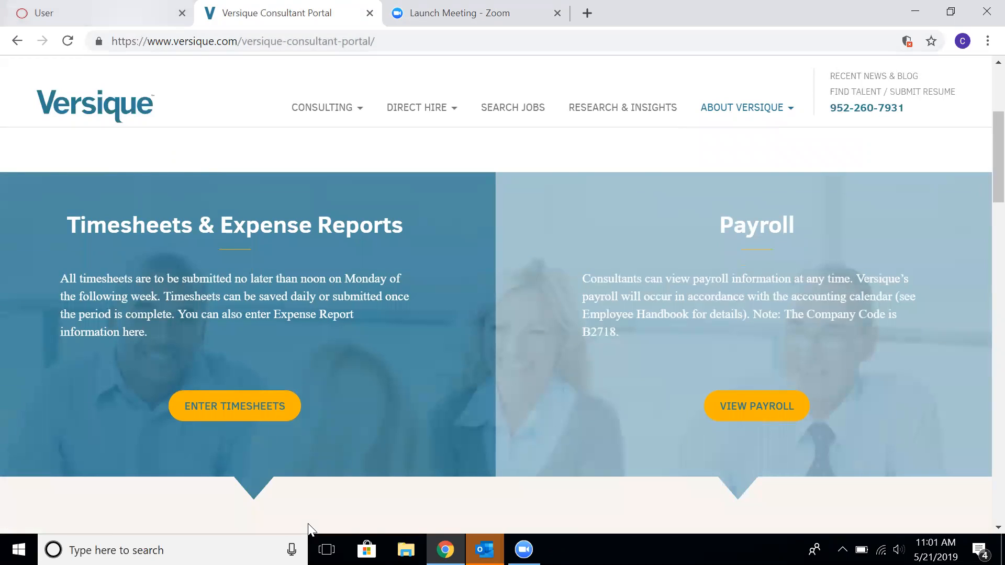
click(262, 406)
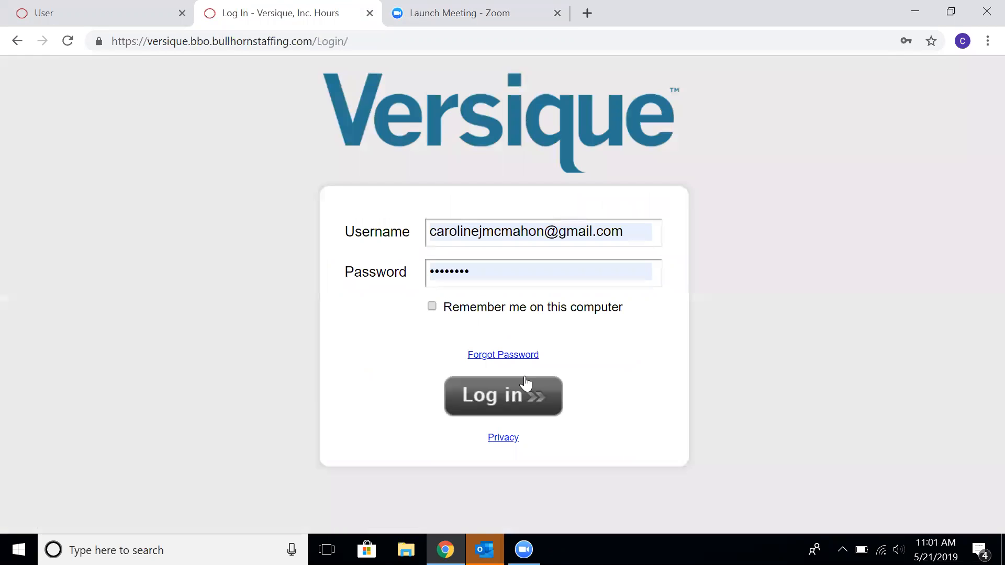
Switch to the already signed-in employee page and create a 40 Hours Worked Timesheet for the highlighted May 2019 week
click(116, 10)
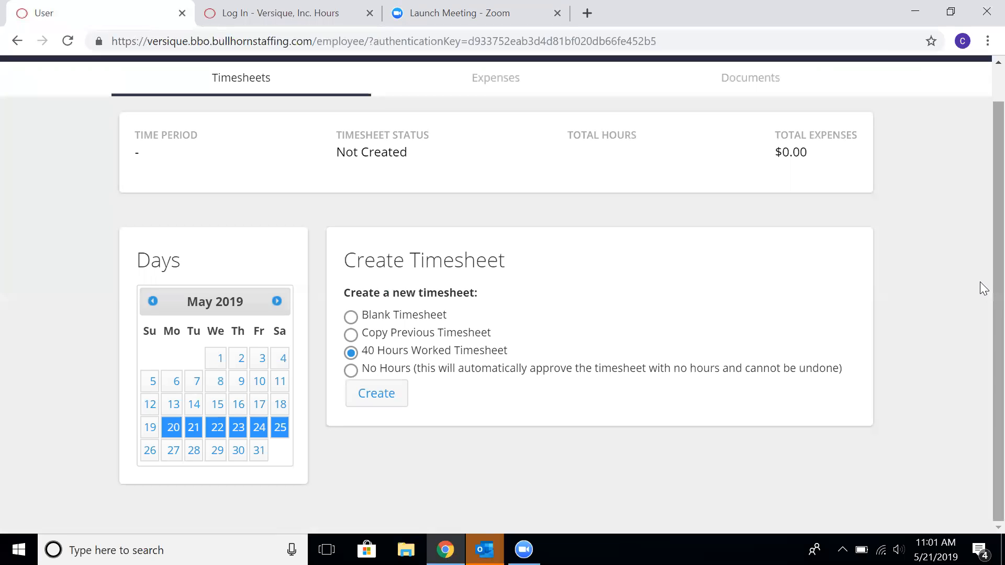
scroll(979, 285, up, 1)
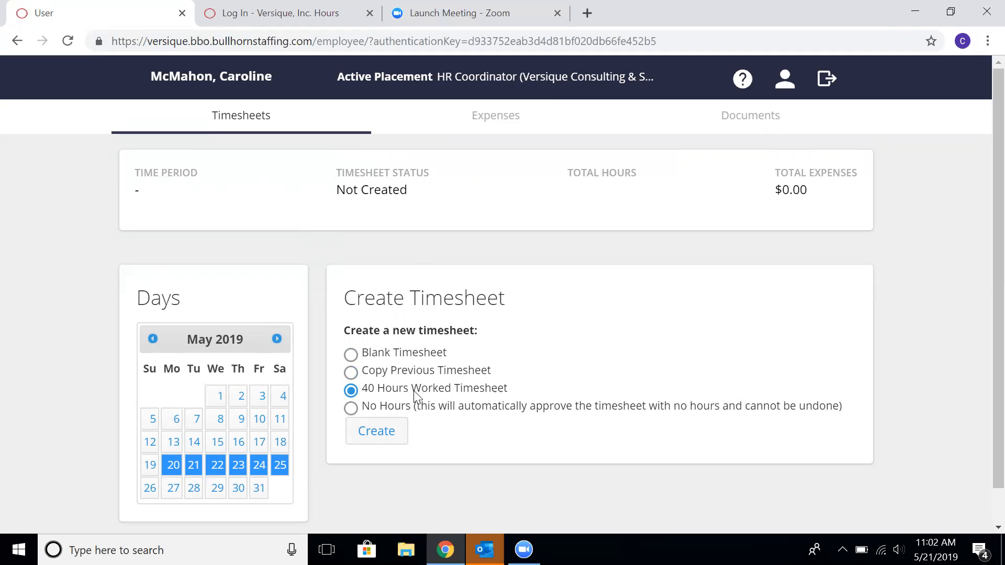
click(381, 428)
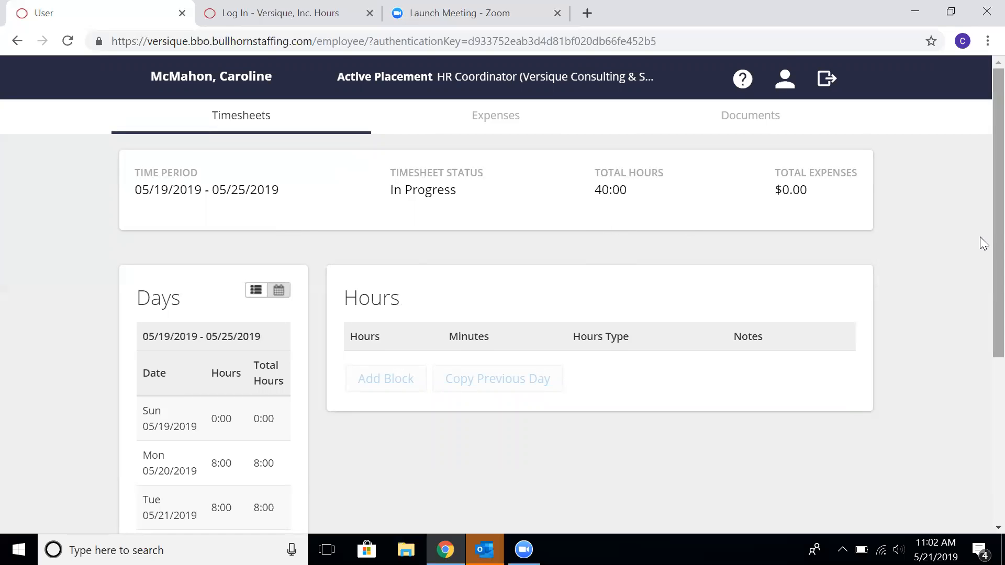
Set the hours worked for Mon 05/20/2019 to 6
scroll(982, 271, down, 1)
scroll(982, 272, down, 3)
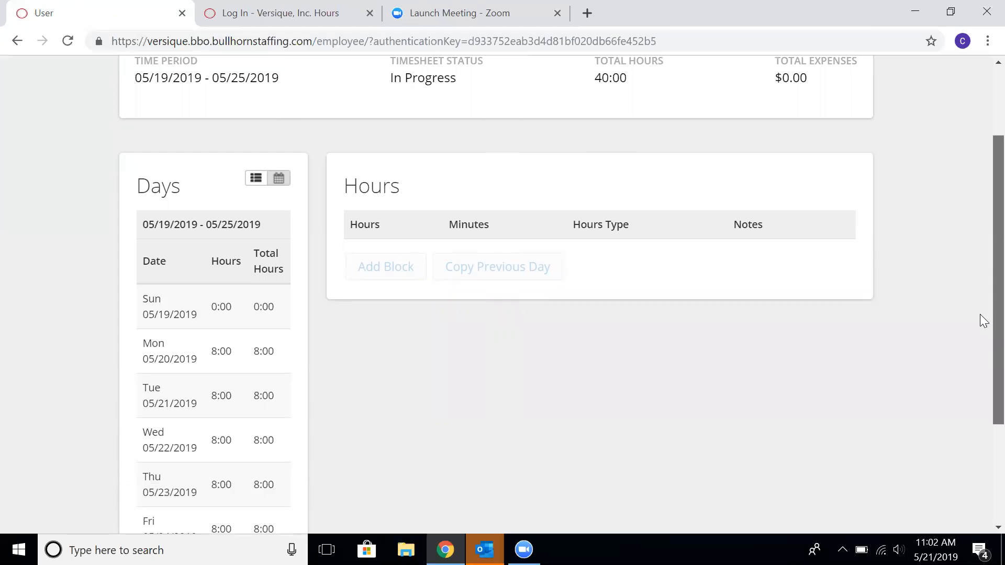
scroll(982, 369, down, 1)
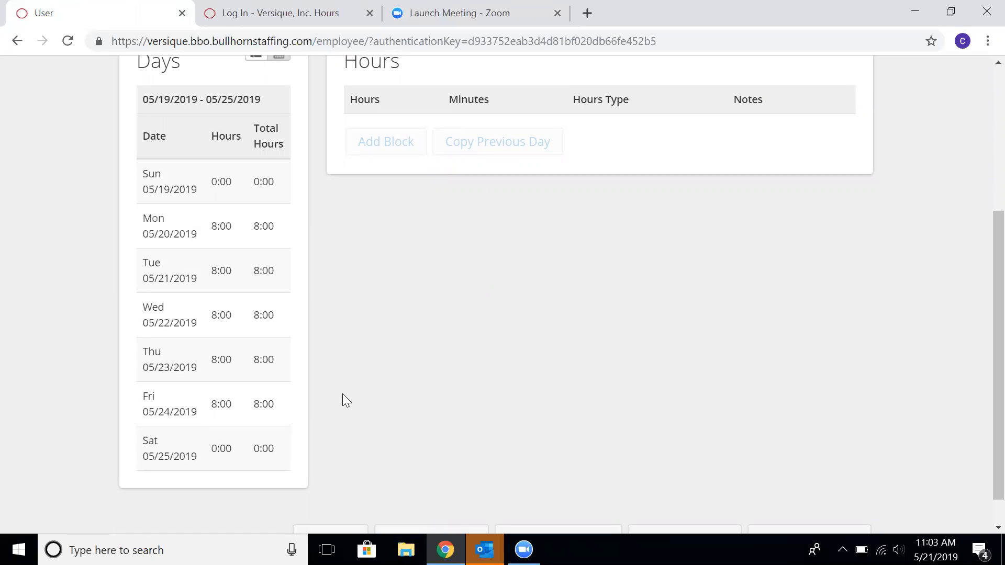
click(263, 232)
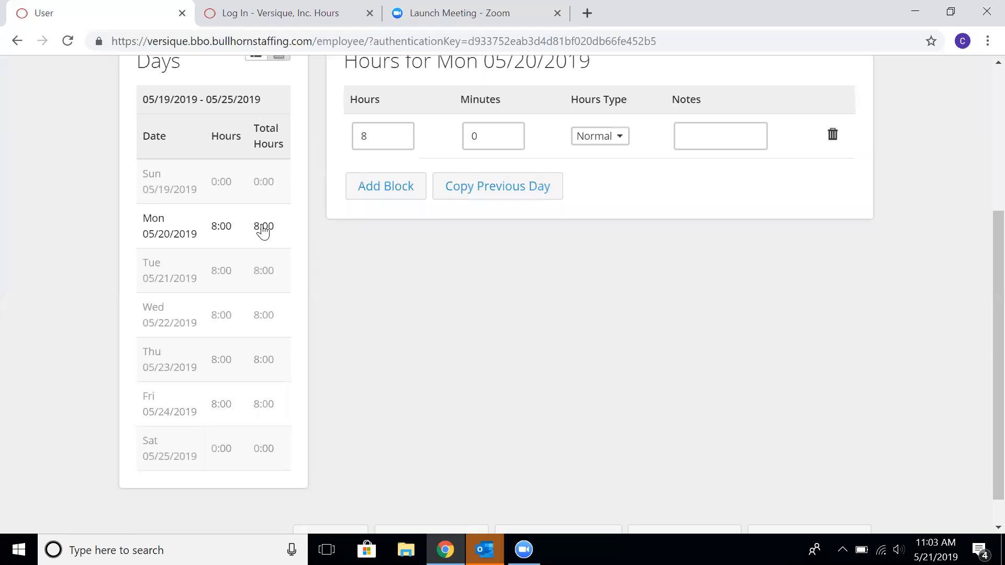
click(376, 141)
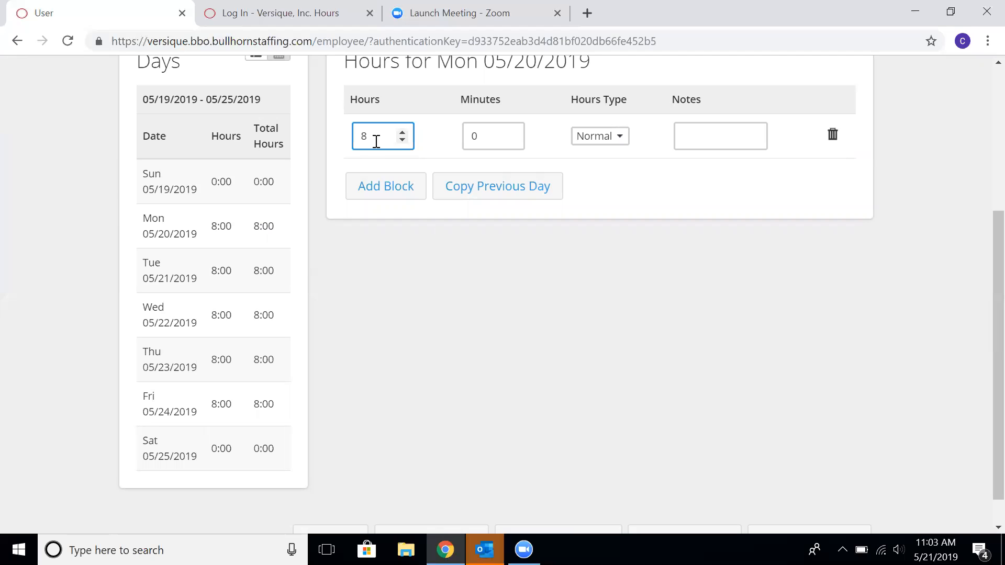
click(402, 139)
click(402, 140)
click(682, 199)
Split Monday's time into two Normal blocks by setting the first to 4 hours and adding a second of 2 hours
drag(980, 360, 980, 274)
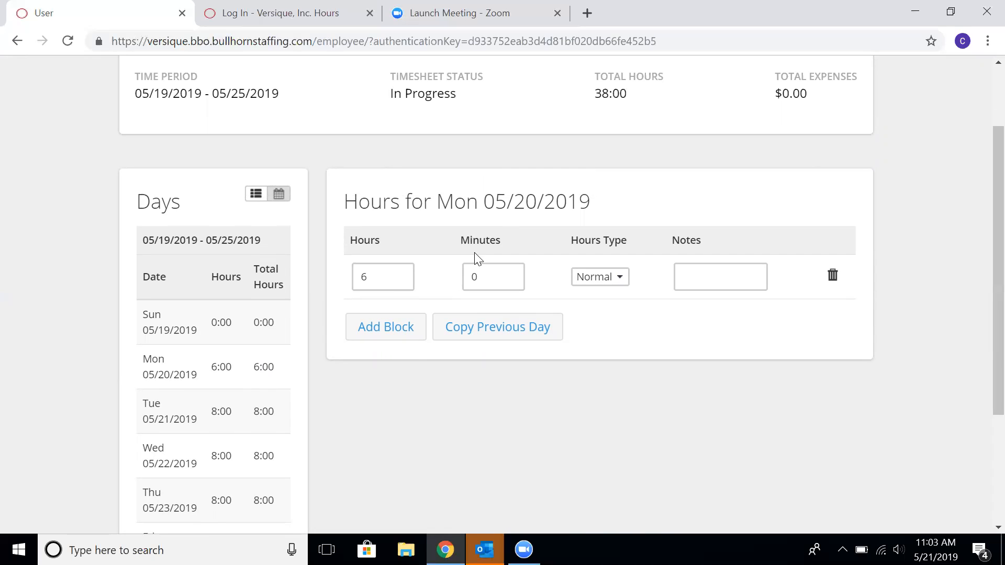
click(386, 272)
key(BackSpace)
text(4)
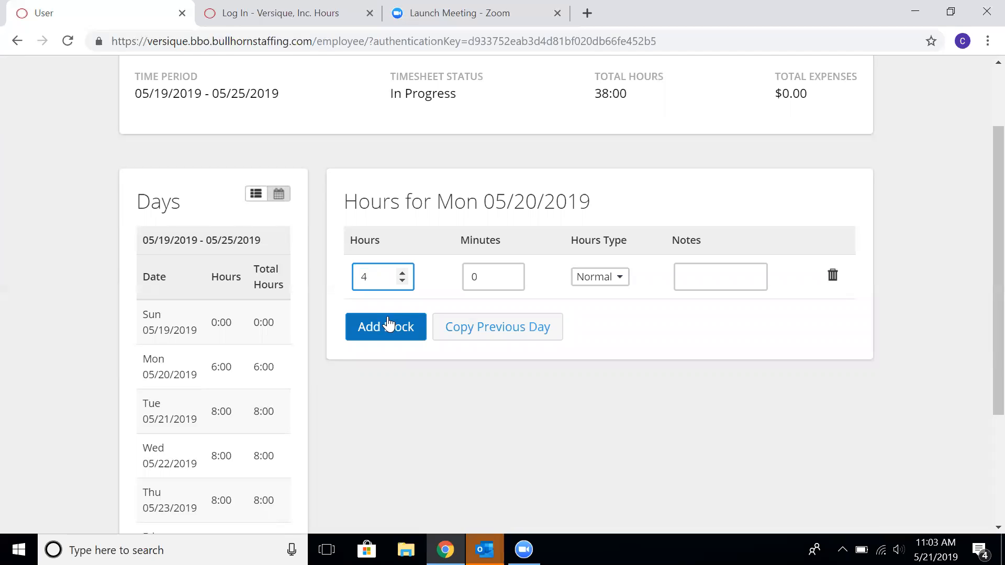
click(387, 326)
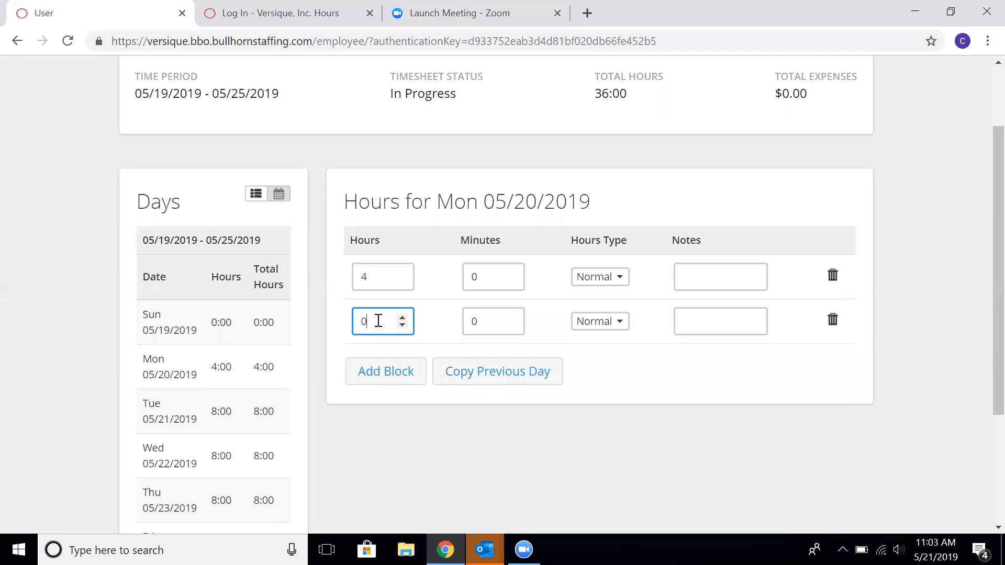
key(BackSpace)
text(2)
click(656, 392)
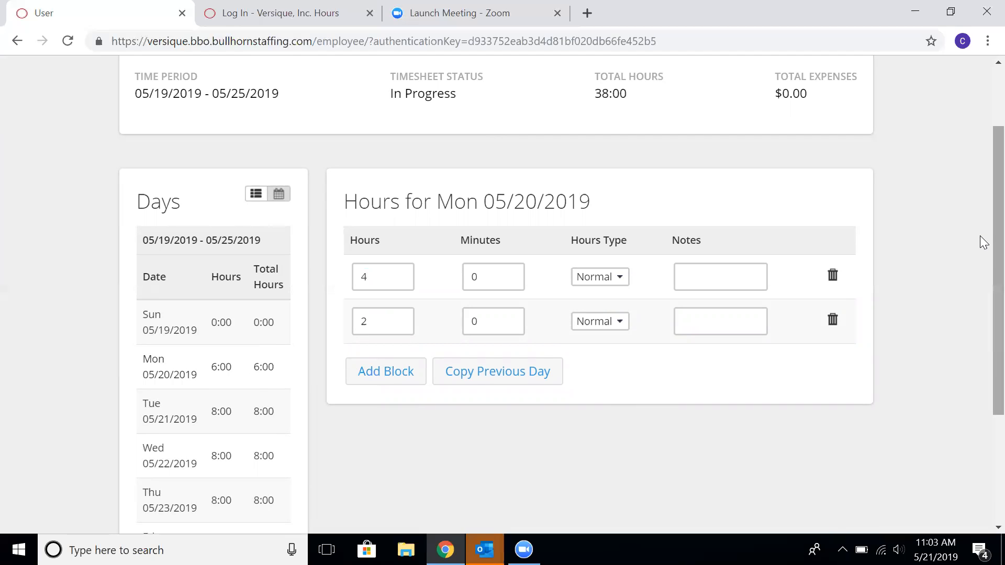
Submit the 05/19/2019 - 05/25/2019 timesheet and accept the accuracy agreement
scroll(981, 238, down, 3)
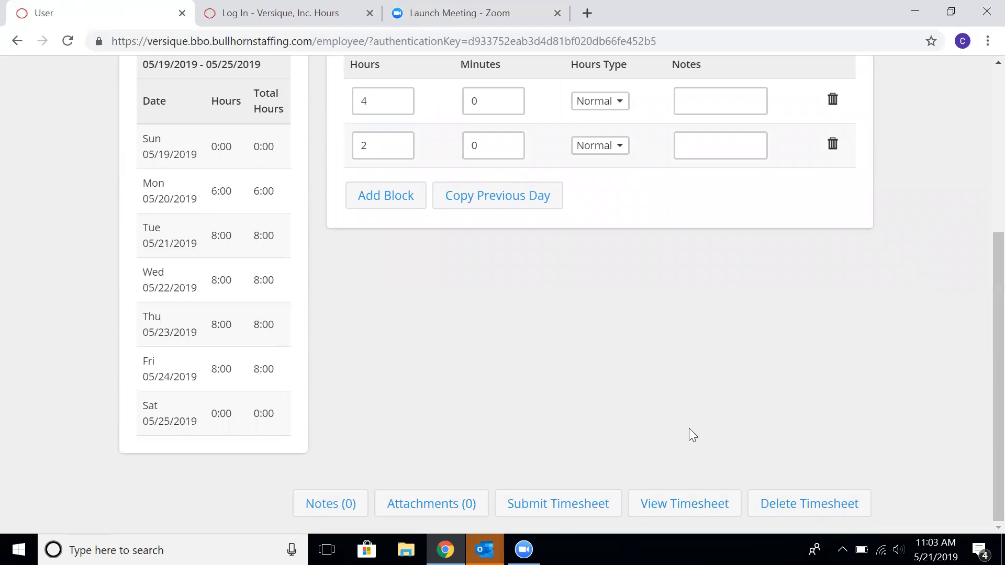
click(554, 501)
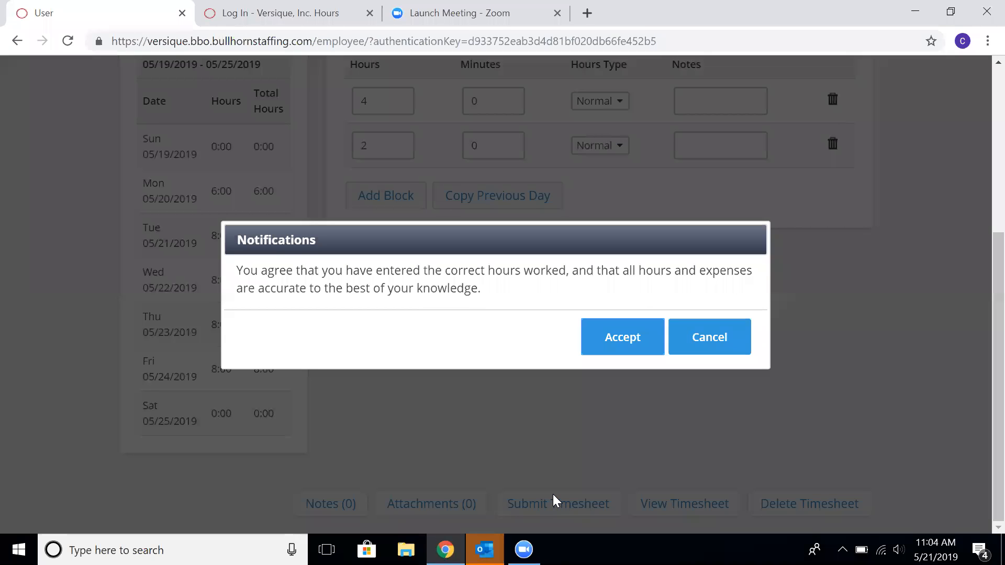
click(622, 326)
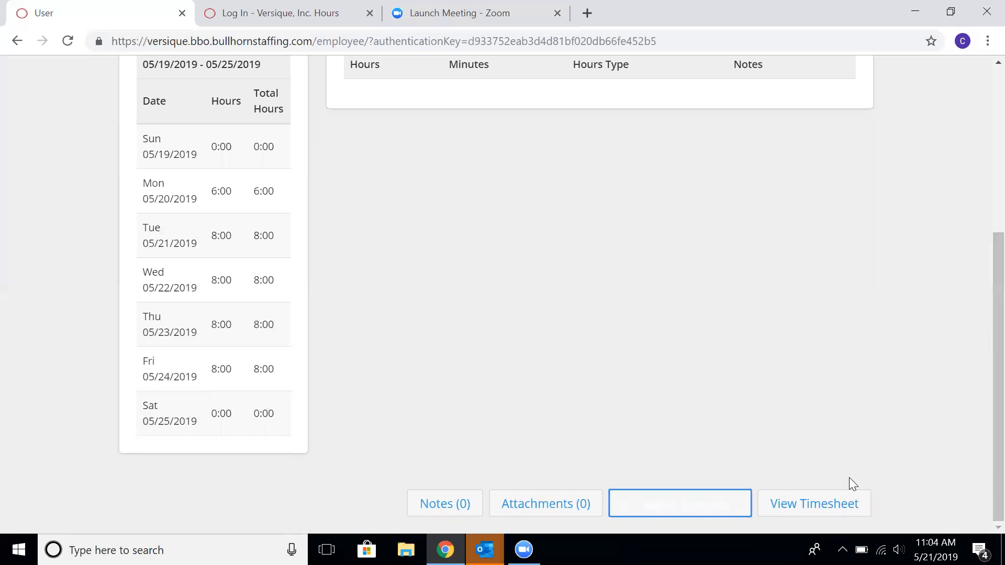
Check the submitted timesheet's status, and unsubmit it so the hours can be edited
drag(979, 400, 980, 280)
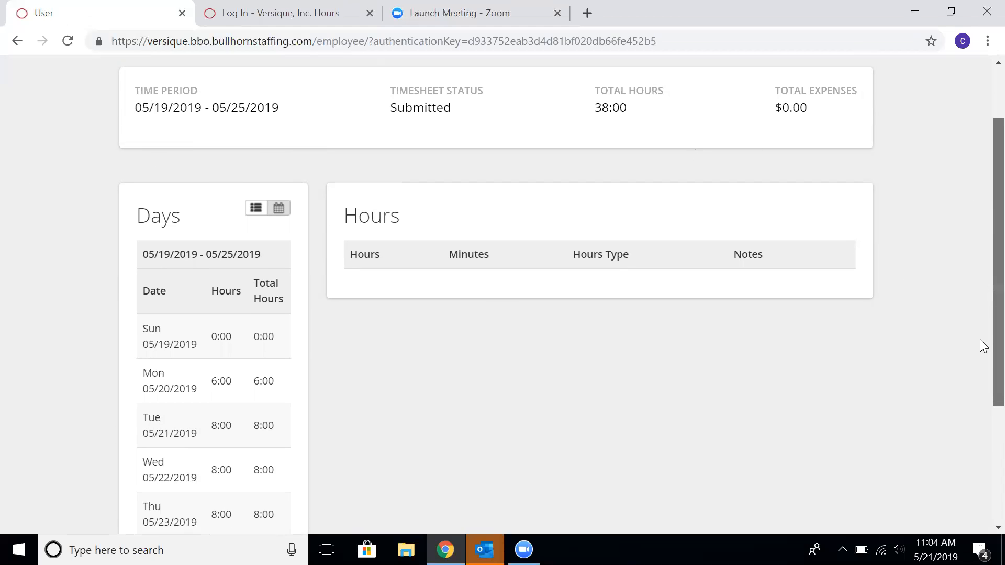
scroll(980, 361, down, 4)
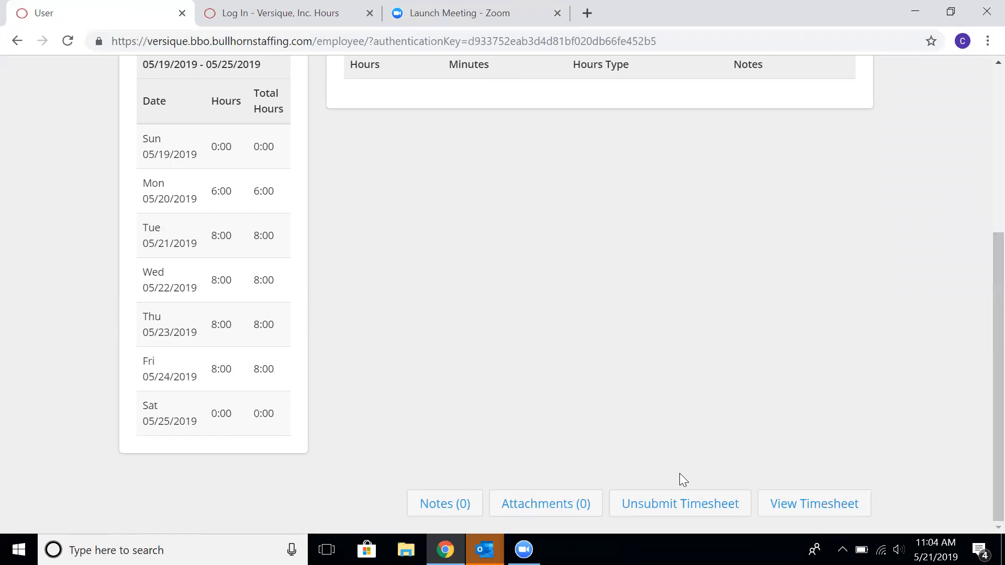
click(679, 504)
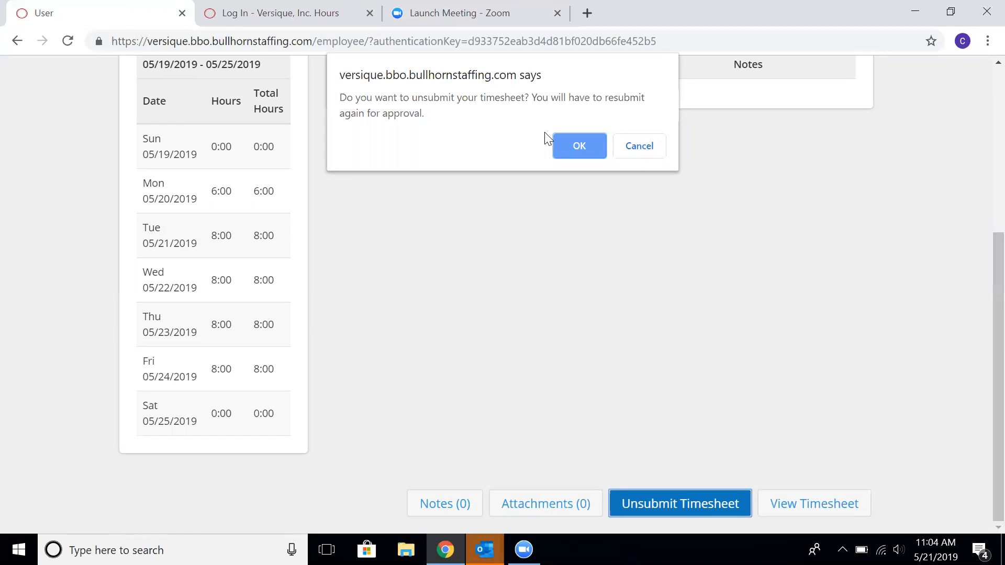
click(577, 147)
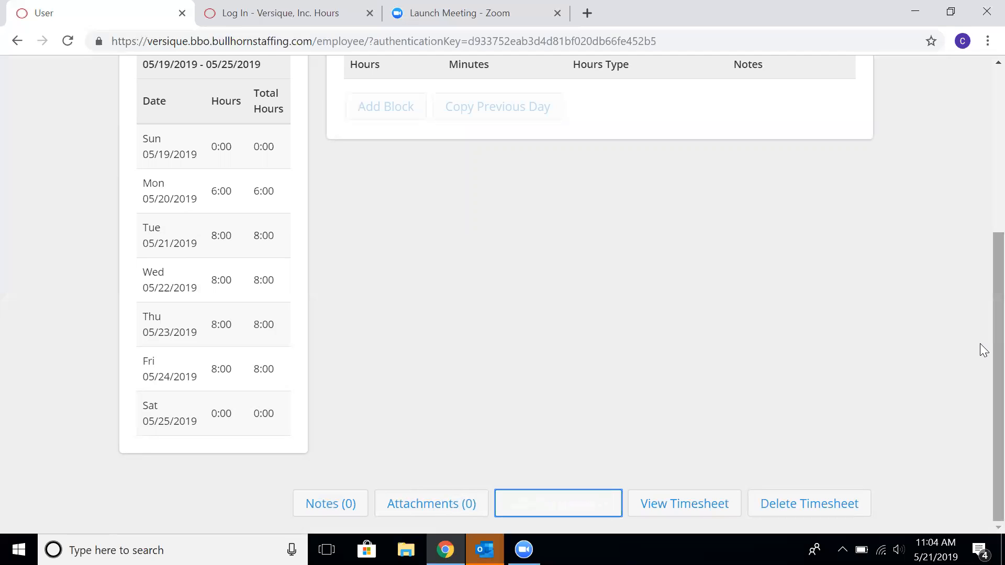
Delete the second, 2-hour block from Mon 05/20/2019
scroll(979, 276, up, 2)
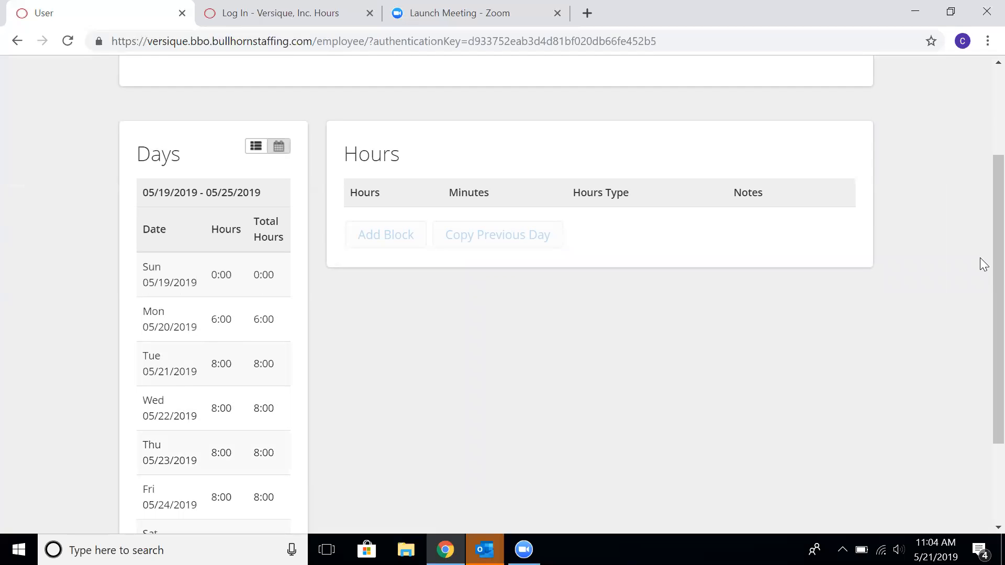
scroll(980, 251, up, 1)
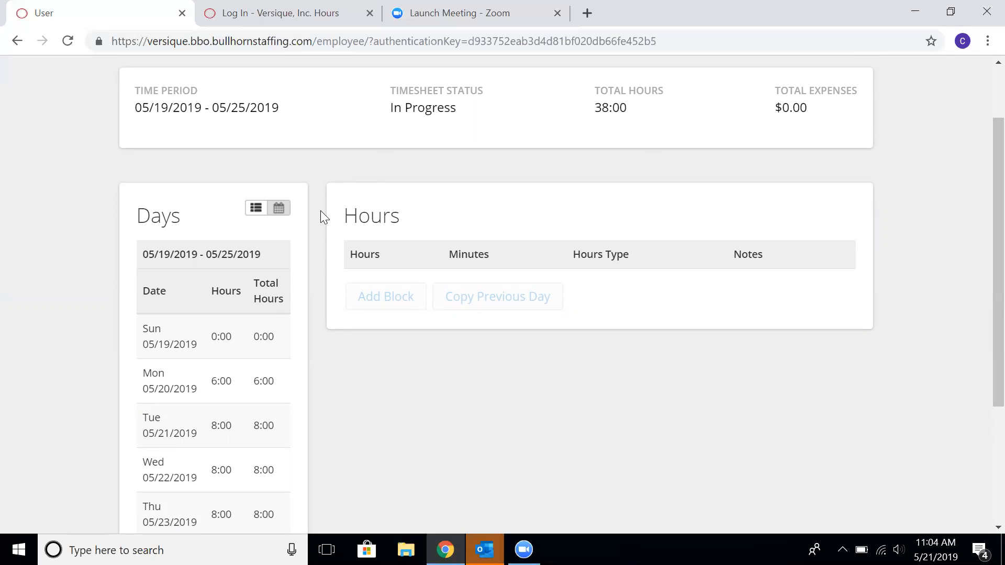
click(202, 370)
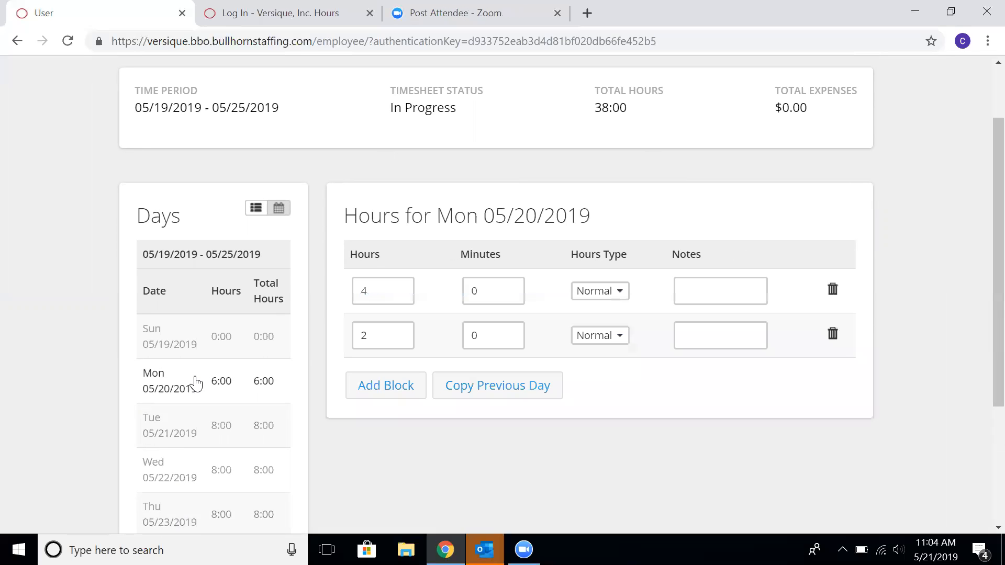
click(374, 341)
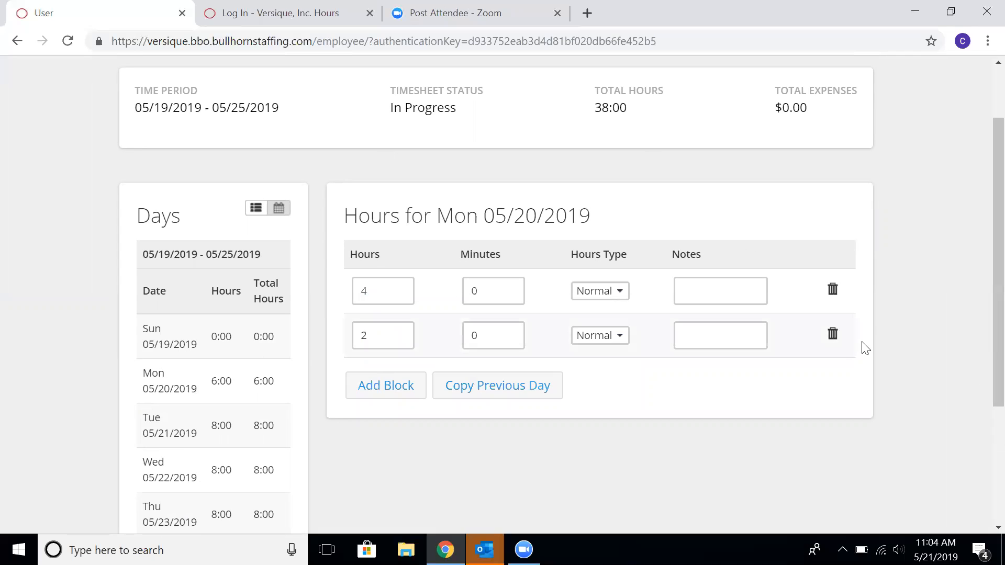
click(832, 334)
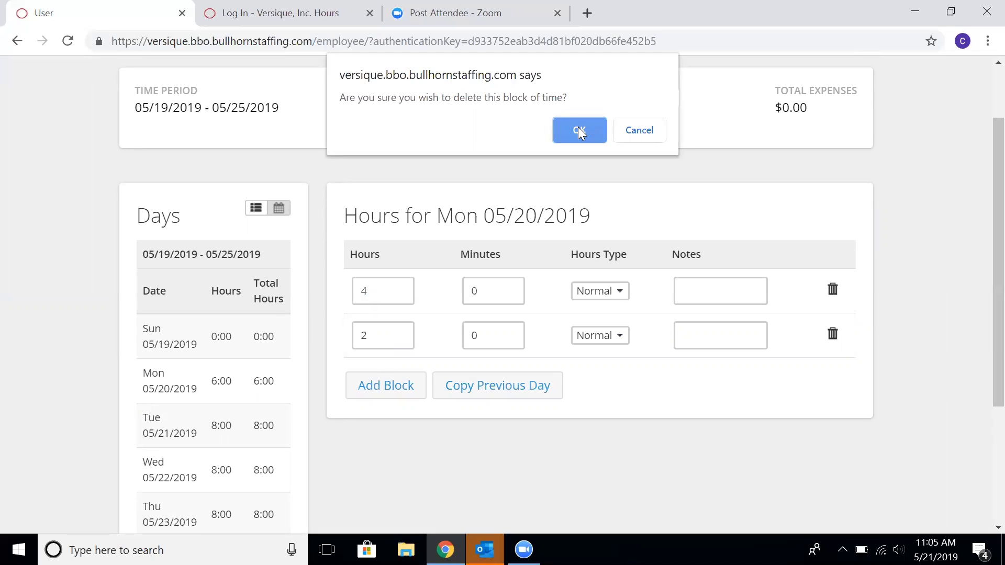
click(580, 131)
Set Monday's remaining time block to 8 hours
click(384, 286)
key(BackSpace)
text(8)
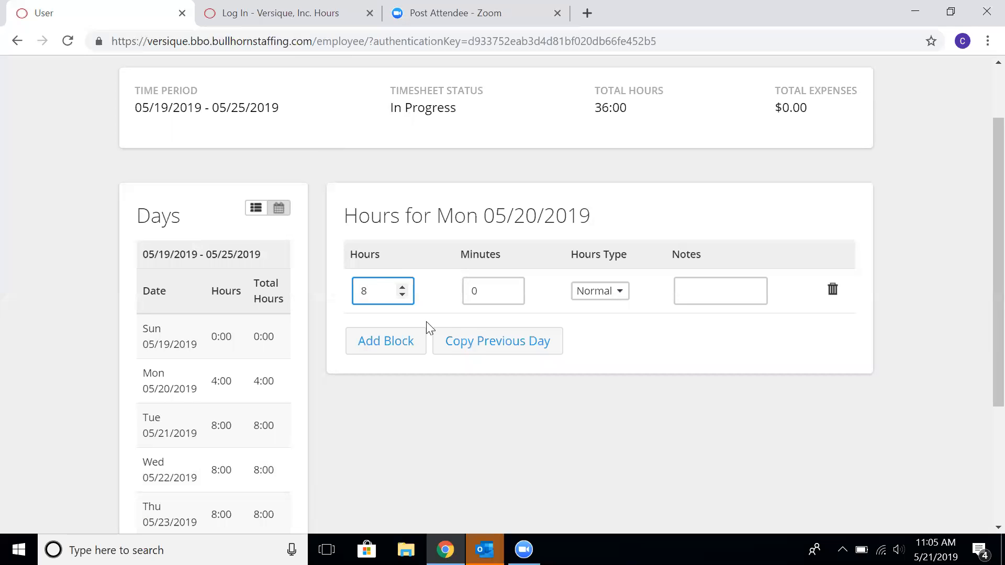
click(622, 363)
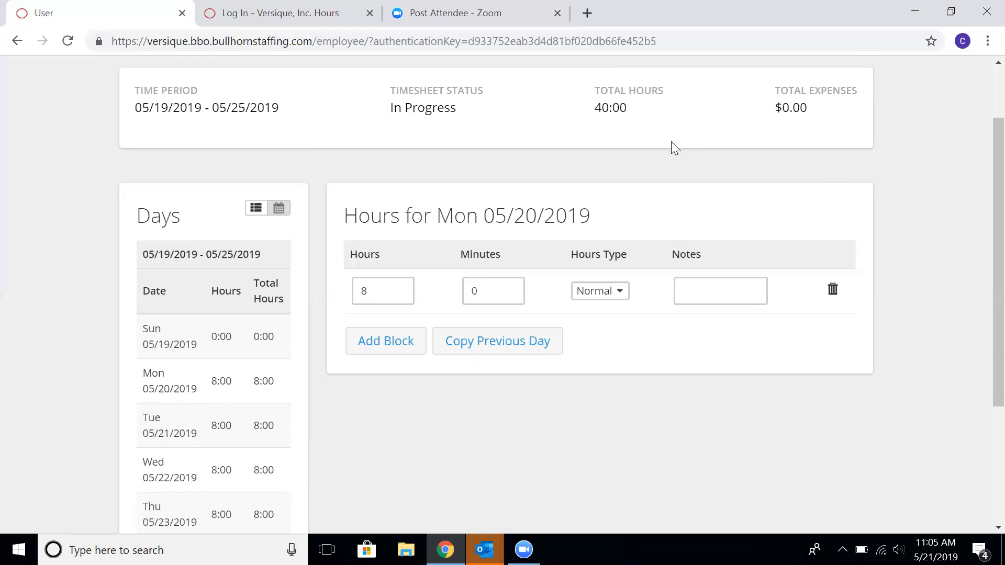
Resubmit the corrected timesheet and accept the accuracy agreement
scroll(983, 189, down, 4)
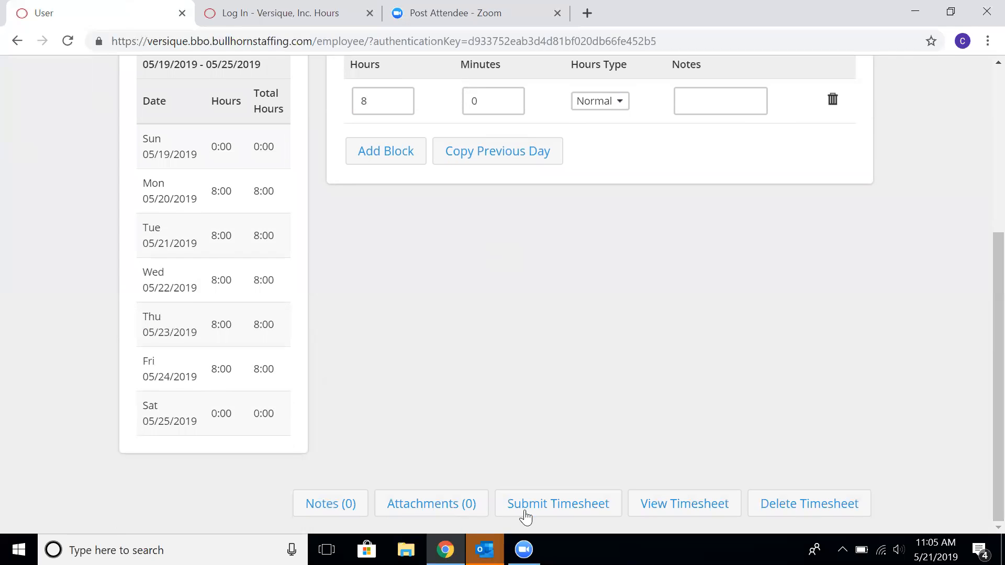
click(554, 509)
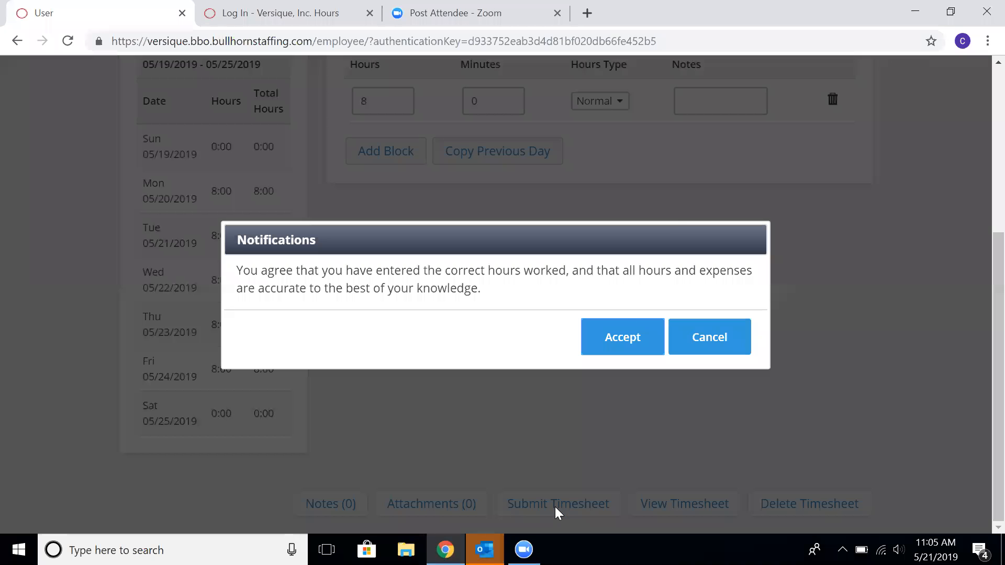
click(623, 337)
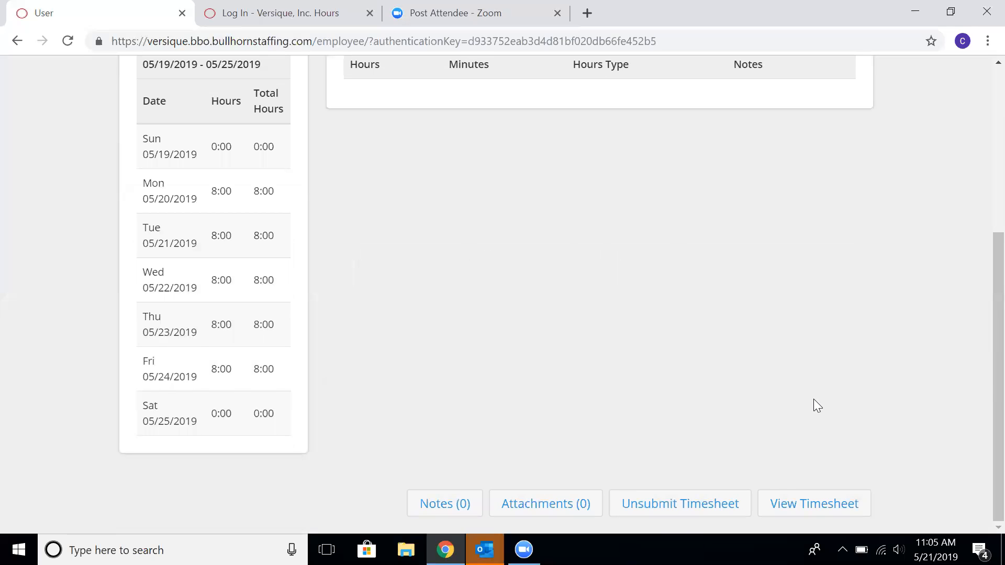
Review the resubmitted timesheet's status and total hours, and unsubmit the timesheet again
drag(979, 377, 979, 230)
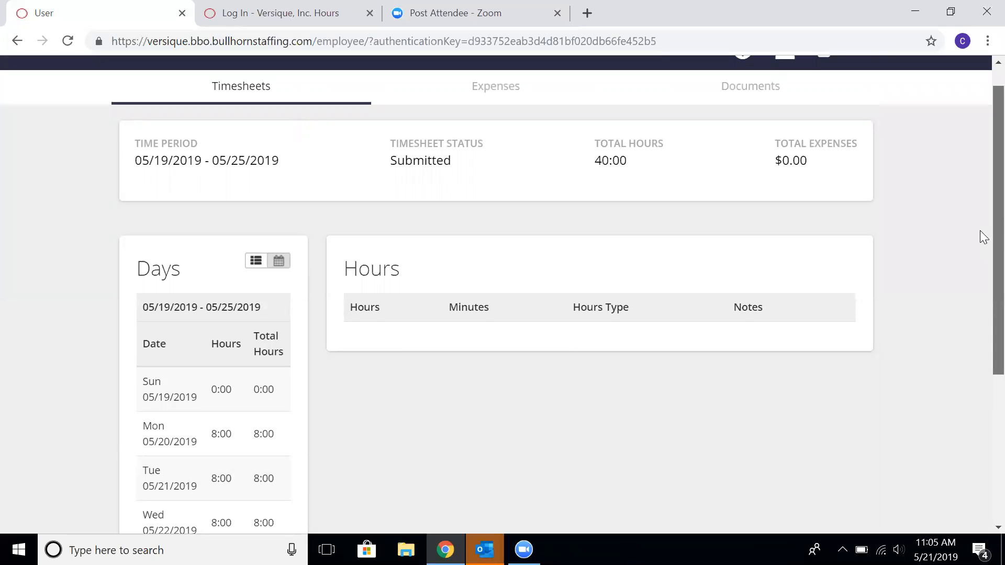
drag(979, 236, 980, 396)
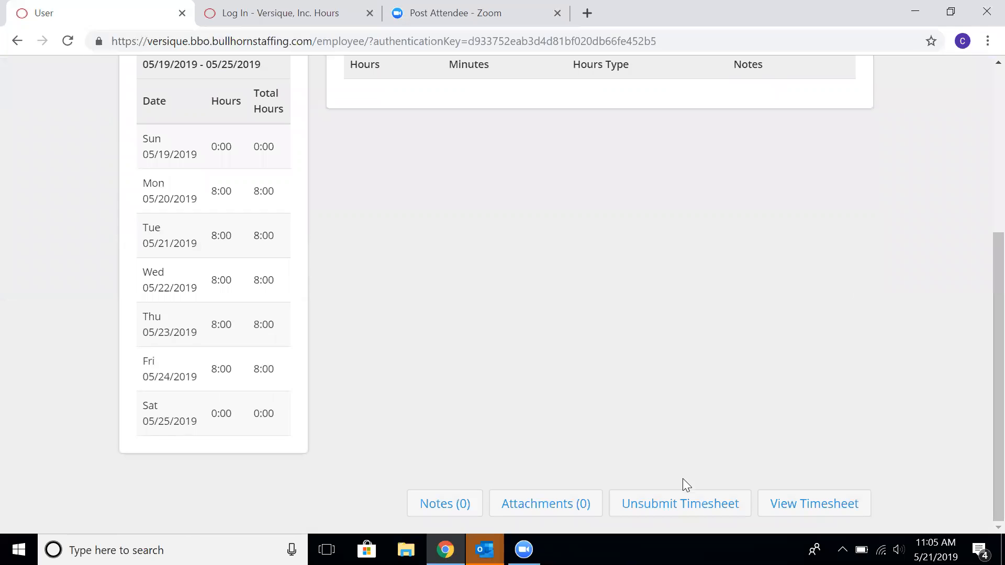
click(674, 505)
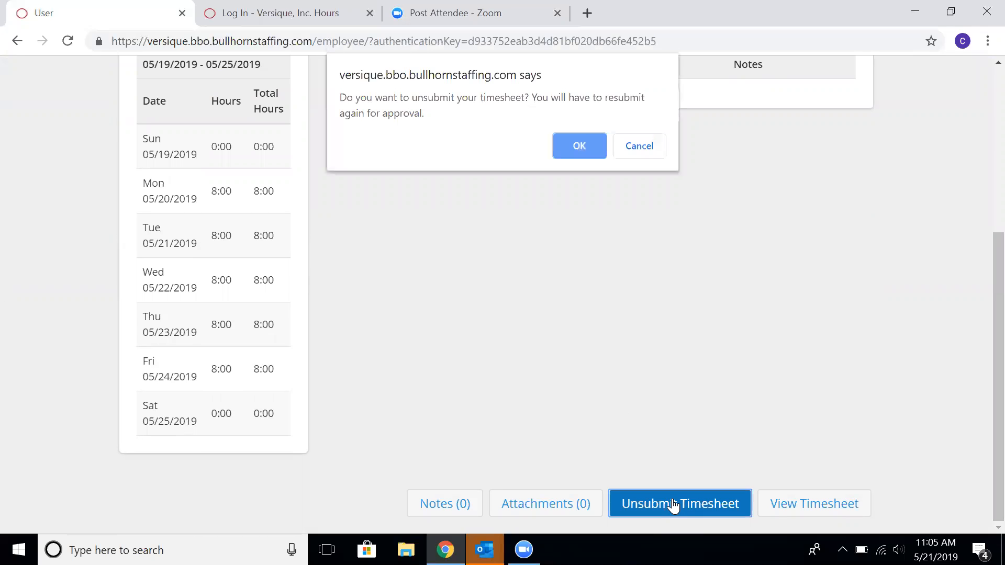
click(574, 146)
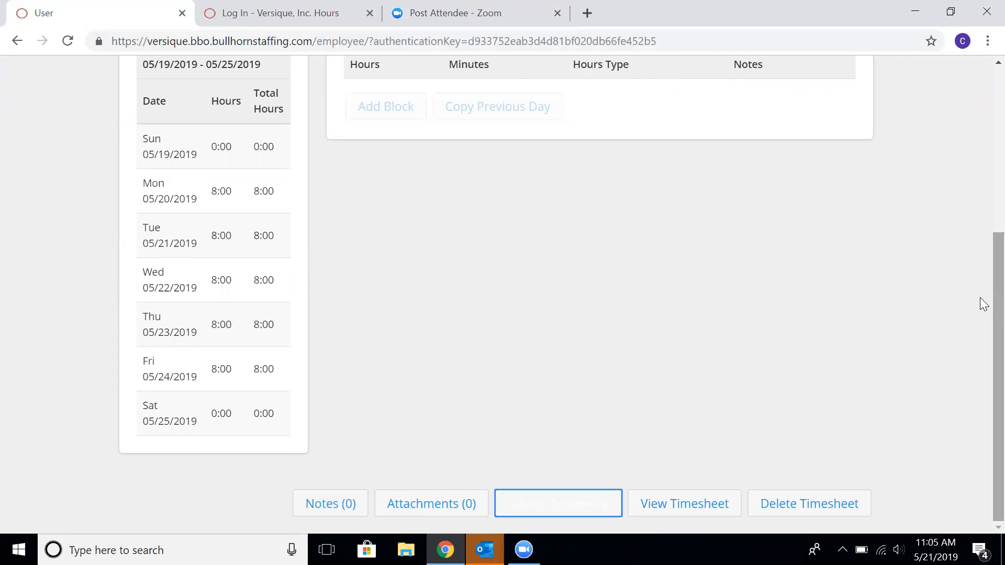
Delete the entire 05/19/2019 - 05/25/2019 timesheet and confirm the deletion
drag(980, 298, 967, 323)
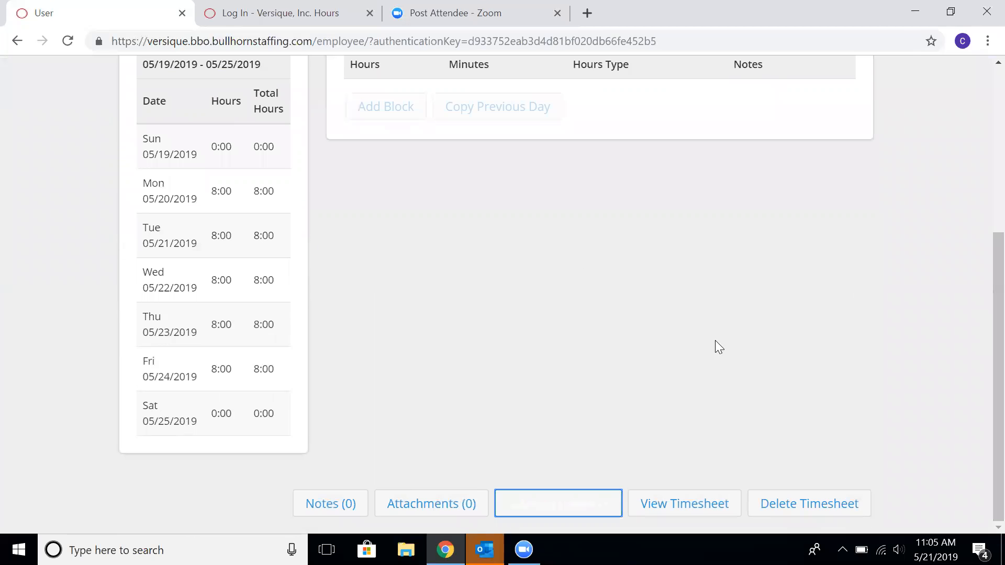
click(792, 506)
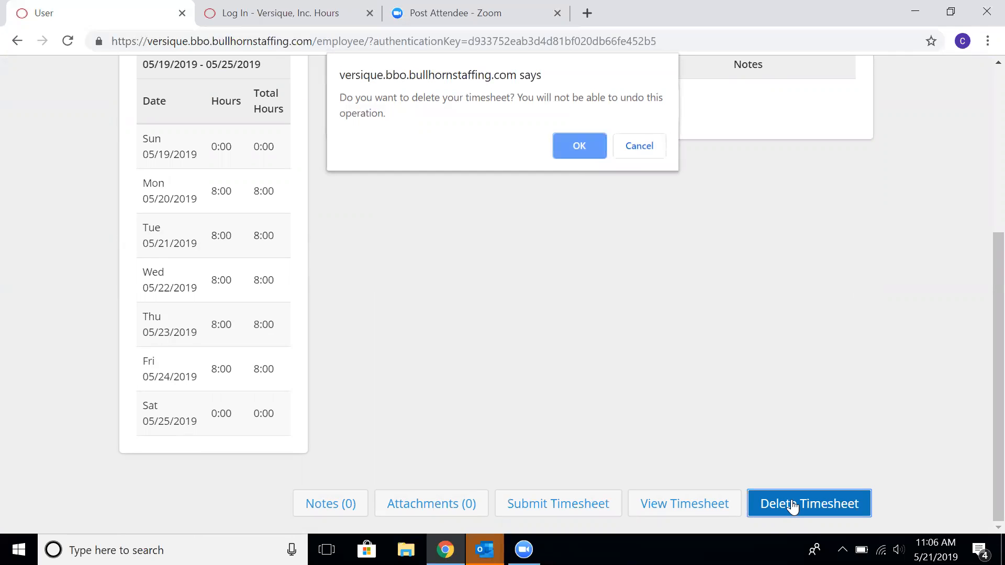
click(577, 147)
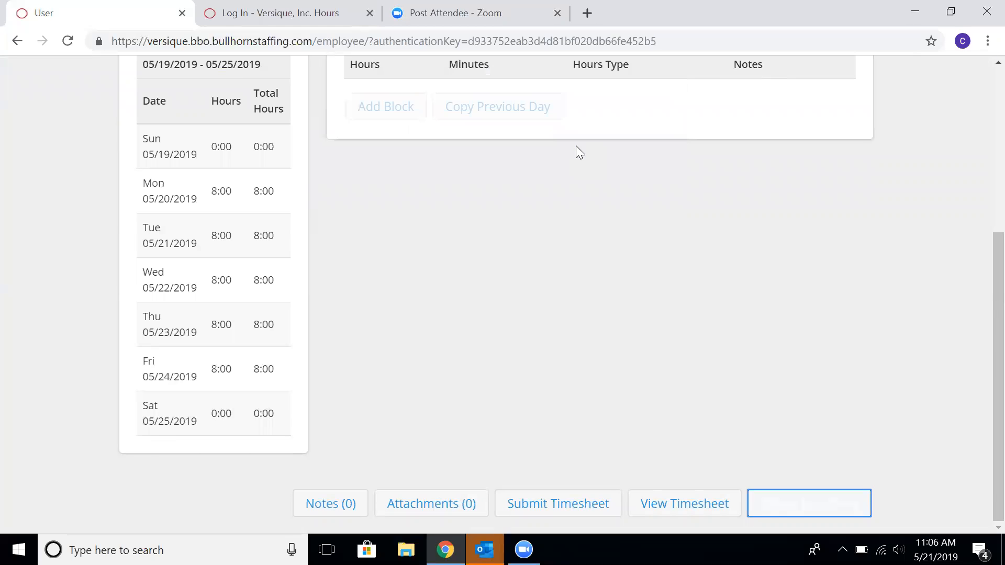